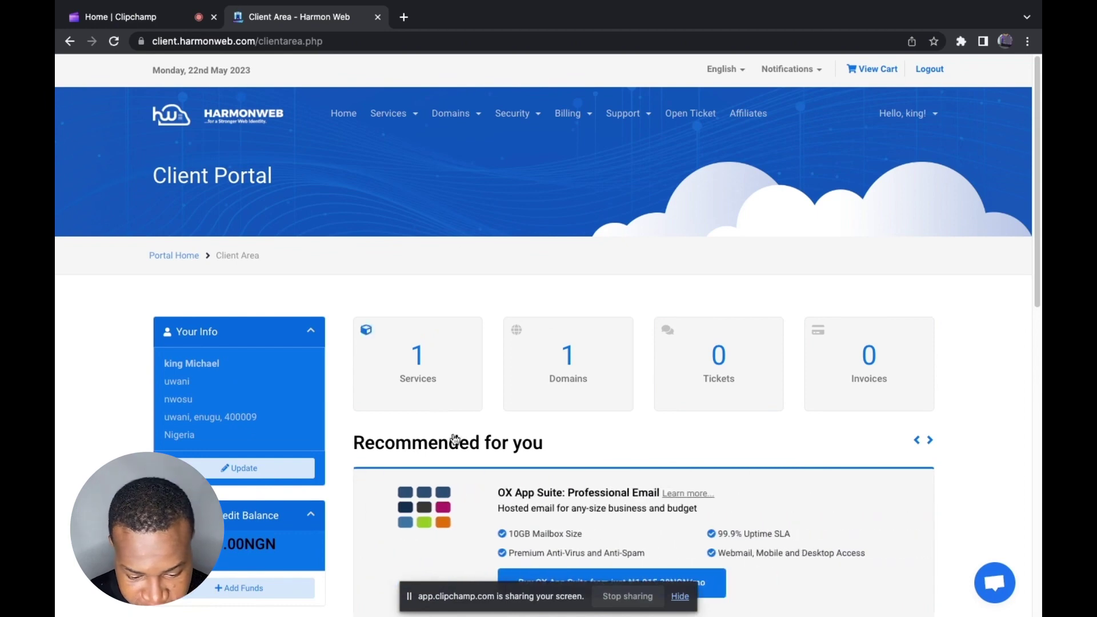
# From My Services, open the demo-tutorial-yt.com Starter Plan and scroll to its Manage Account tools.
pyautogui.click(399, 114)
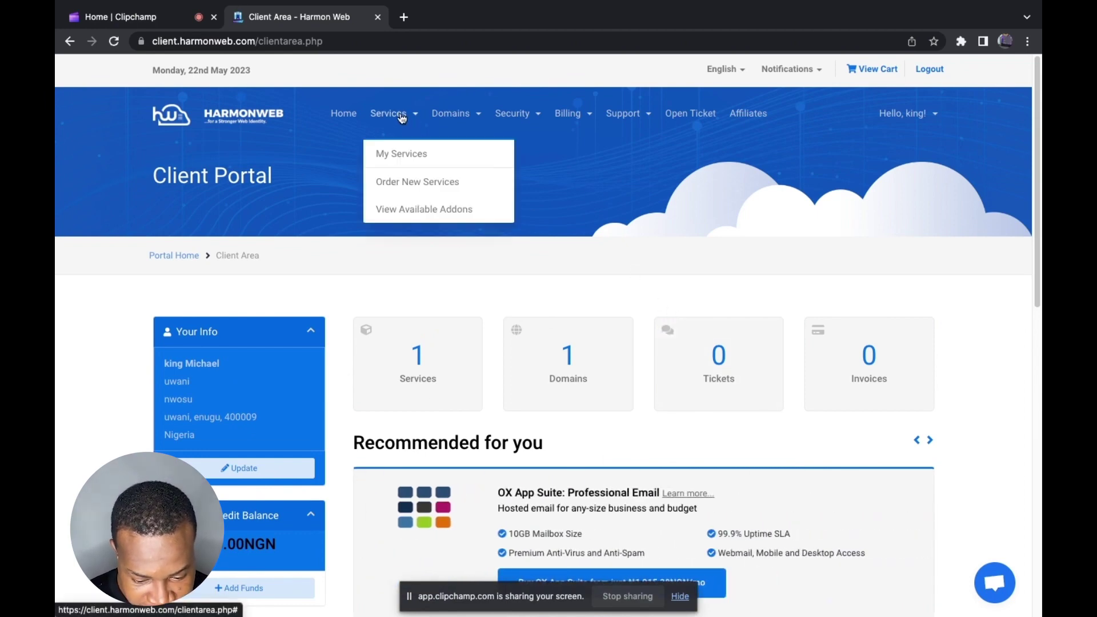
pyautogui.click(428, 159)
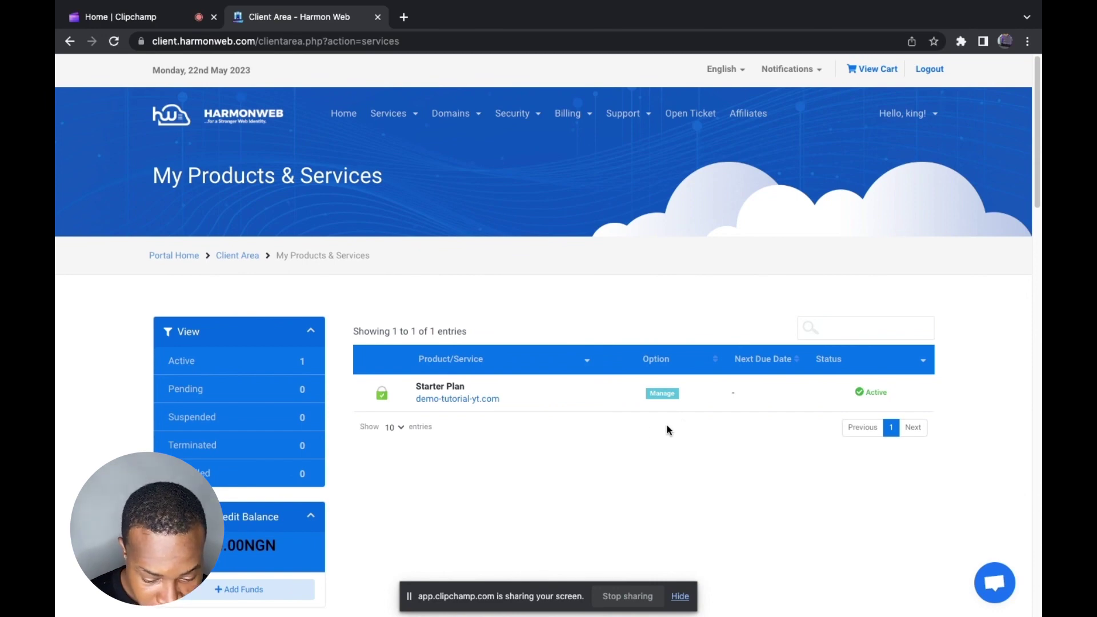
pyautogui.click(661, 394)
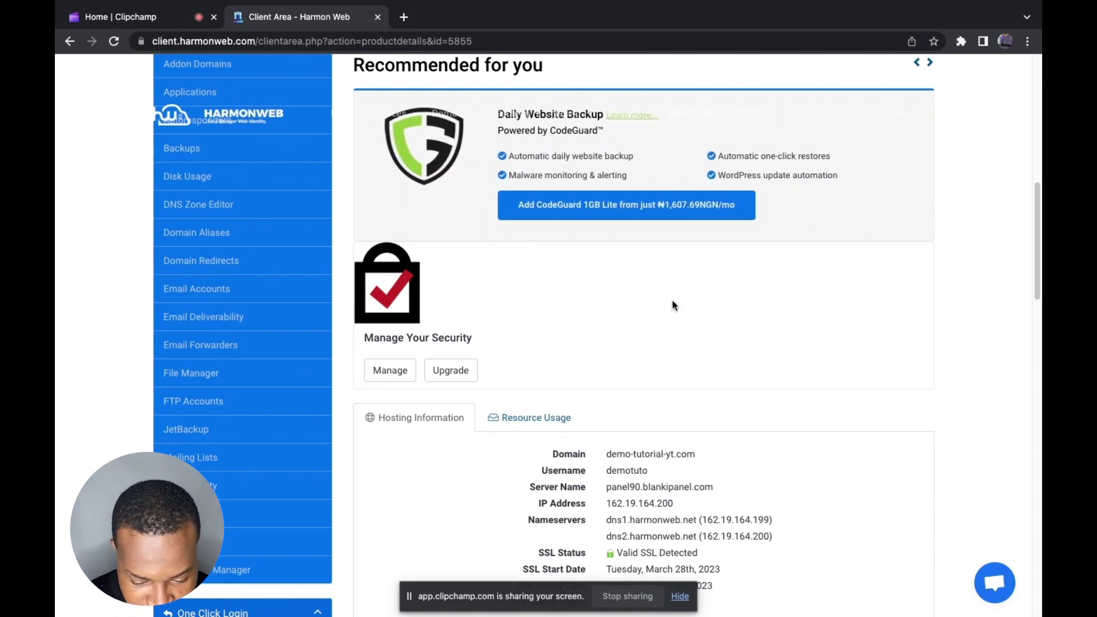
pyautogui.scroll(-2, 672, 303)
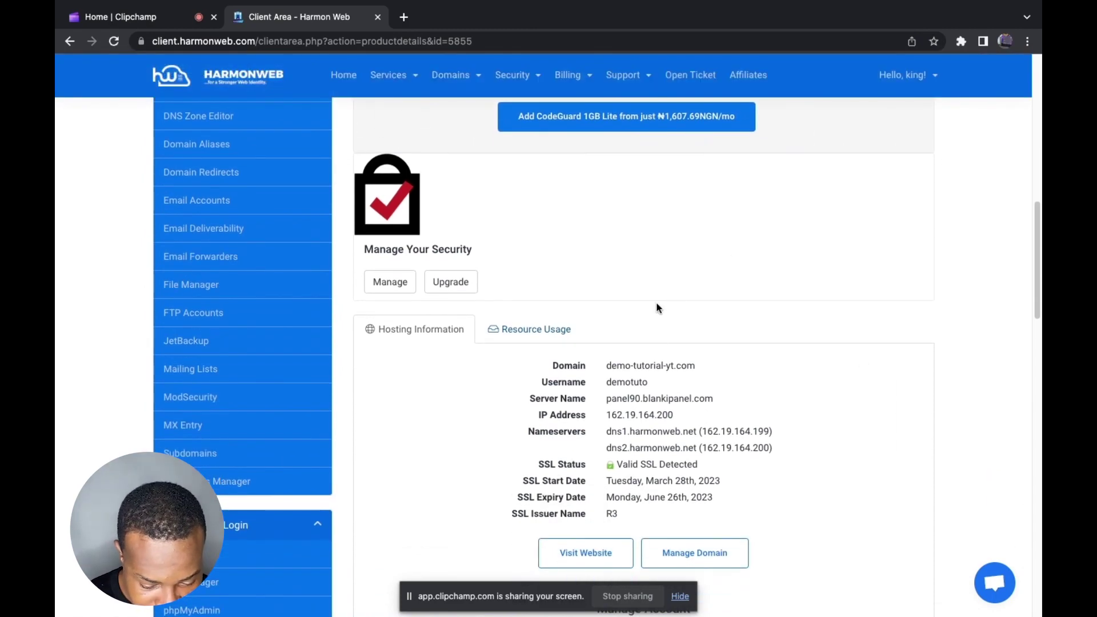
pyautogui.scroll(-3, 251, 492)
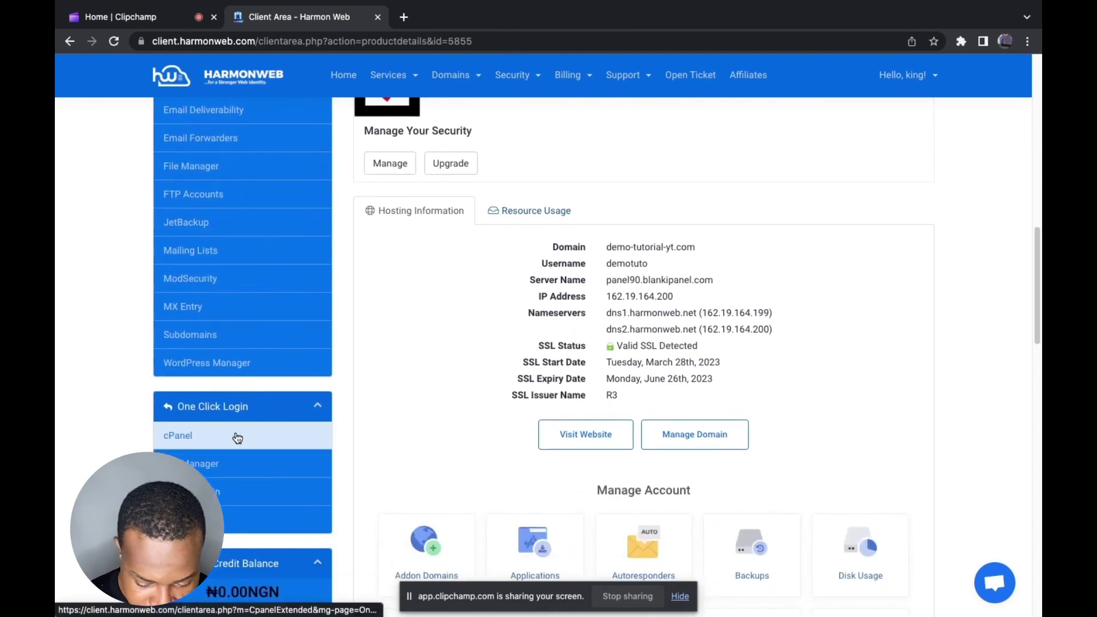
pyautogui.scroll(-5, 753, 317)
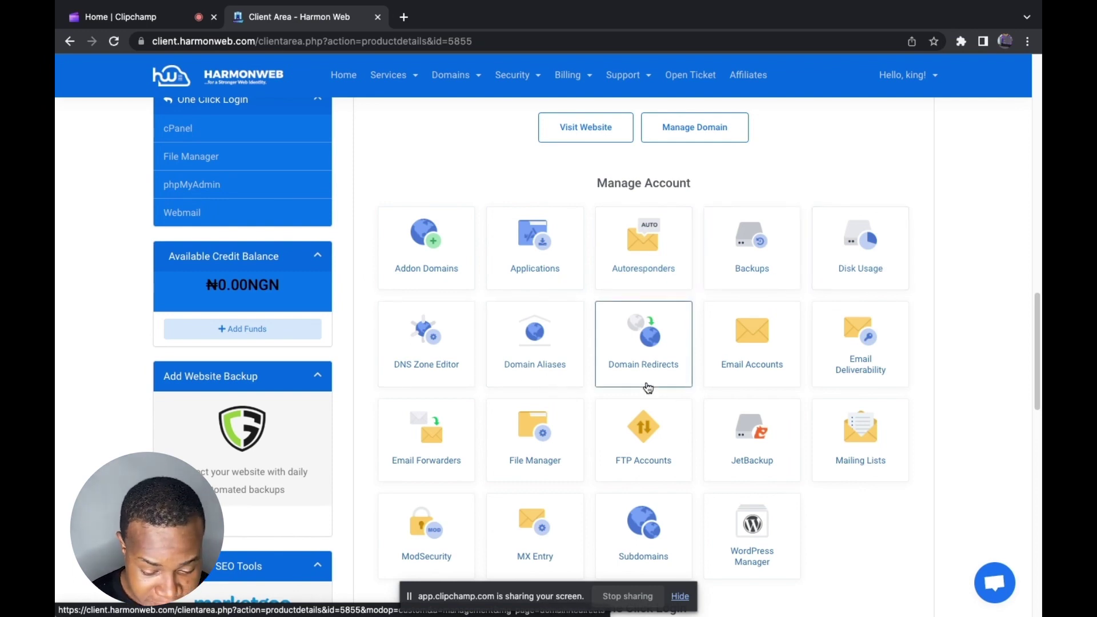
# Open Addon Domains and bring up the empty Create Addon Domain form.
pyautogui.click(424, 254)
pyautogui.scroll(-5, 509, 305)
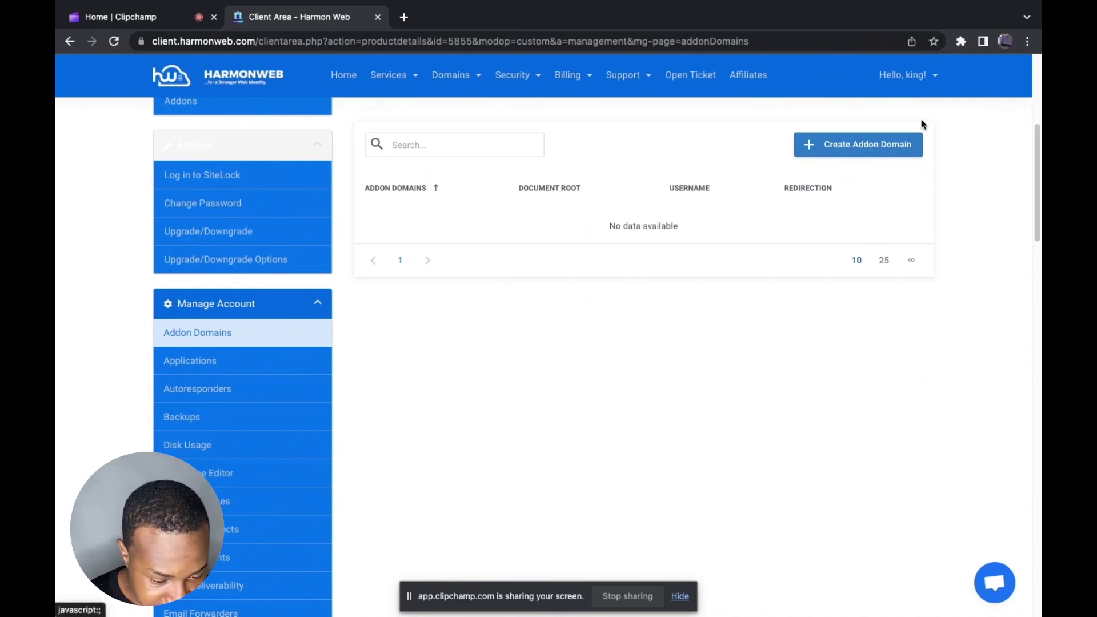
pyautogui.click(882, 147)
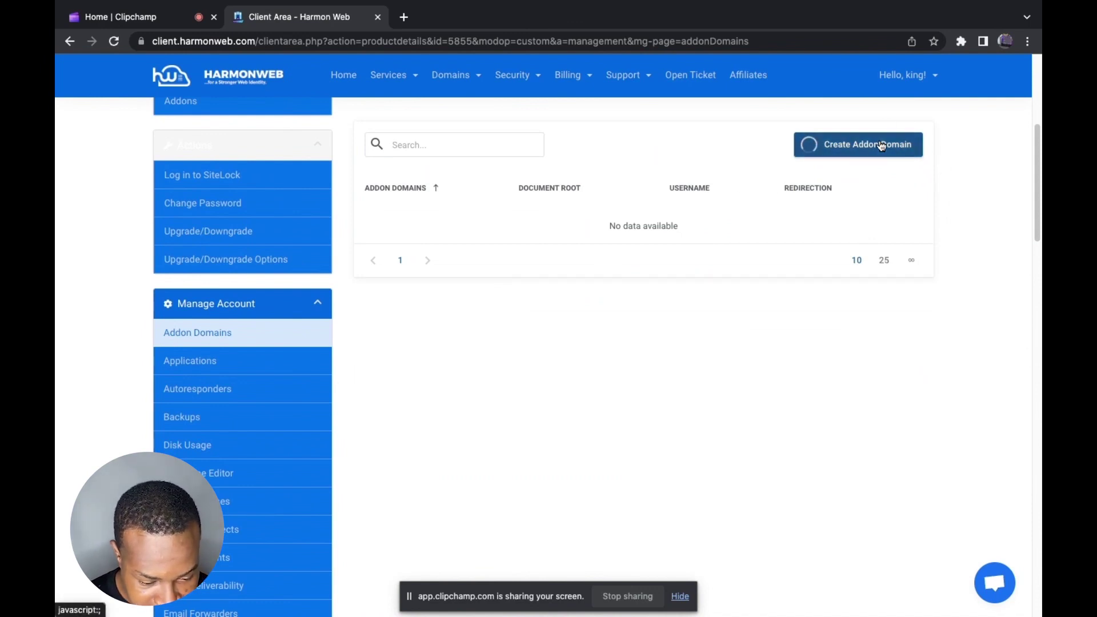
pyautogui.click(430, 287)
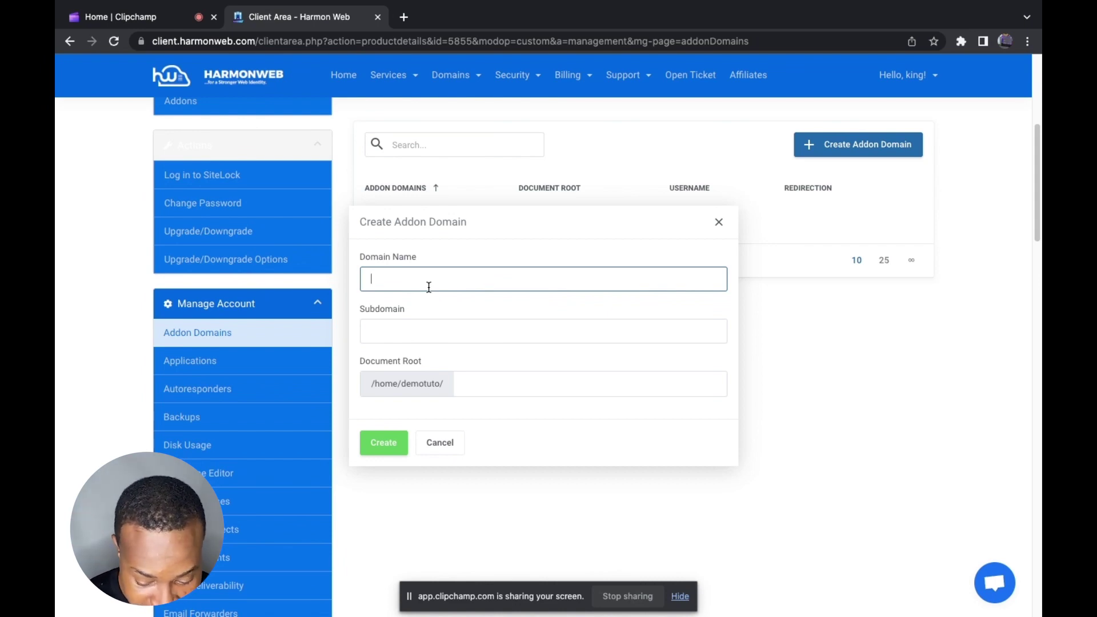
# Enter demo-tutorial.com as the addon domain name and create it.
pyautogui.write('demo')
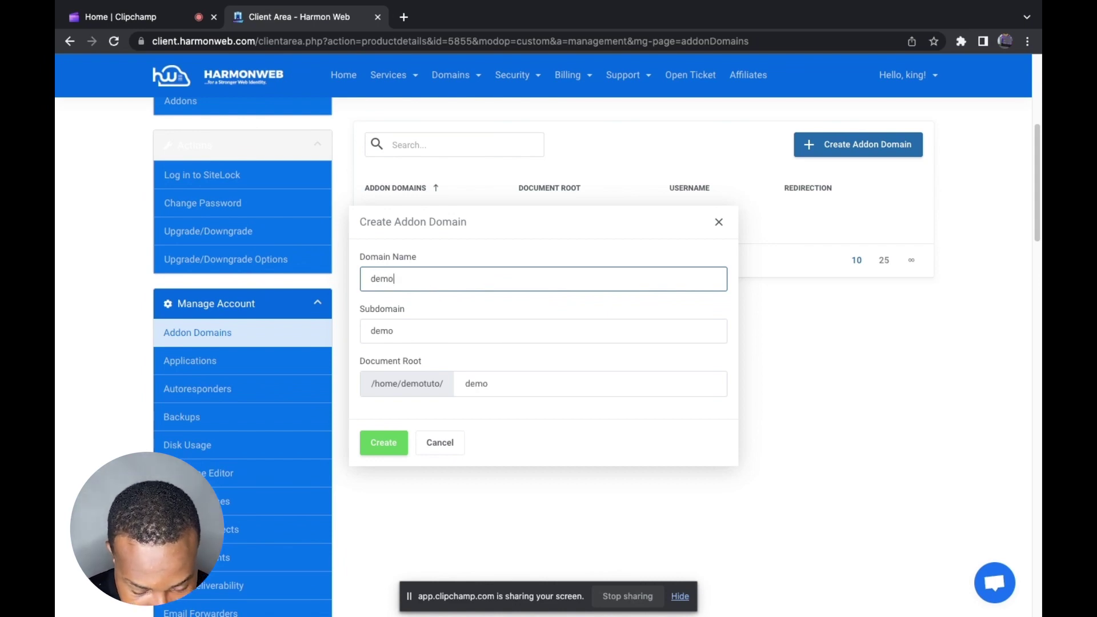
pyautogui.write('tut')
pyautogui.press('BackSpace')
pyautogui.press('BackSpace')
pyautogui.press('BackSpace')
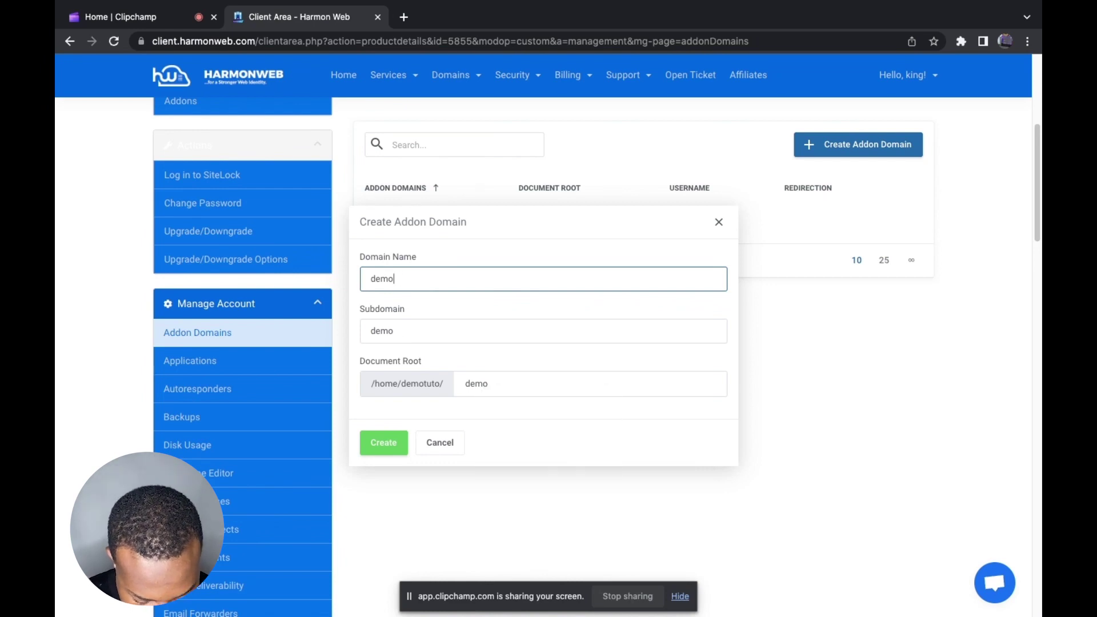
pyautogui.write('-tutoria')
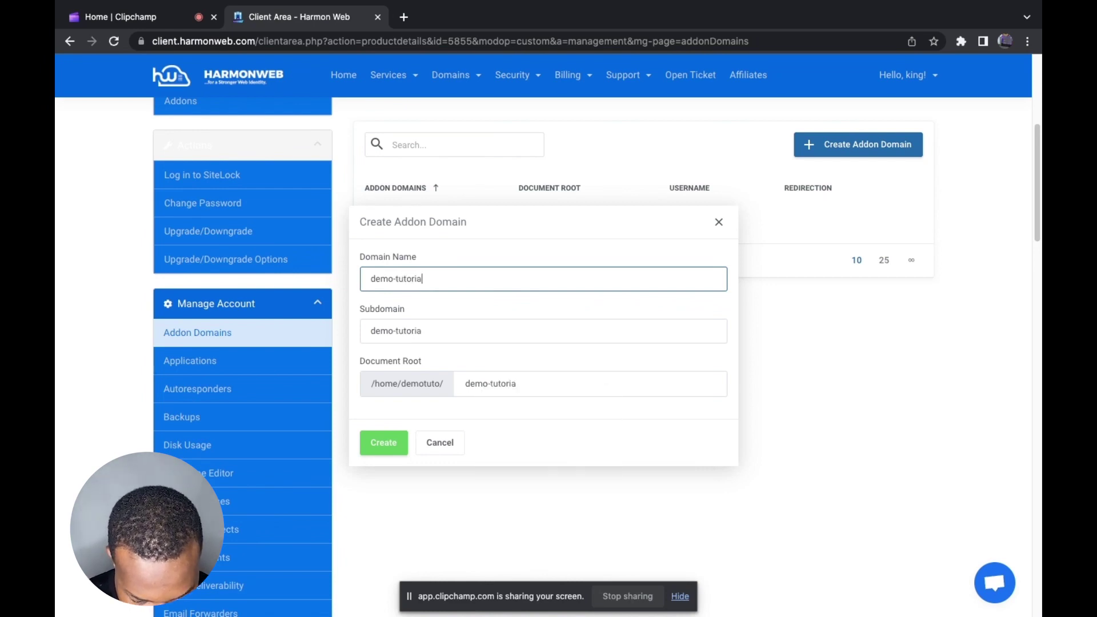
pyautogui.write('l.com')
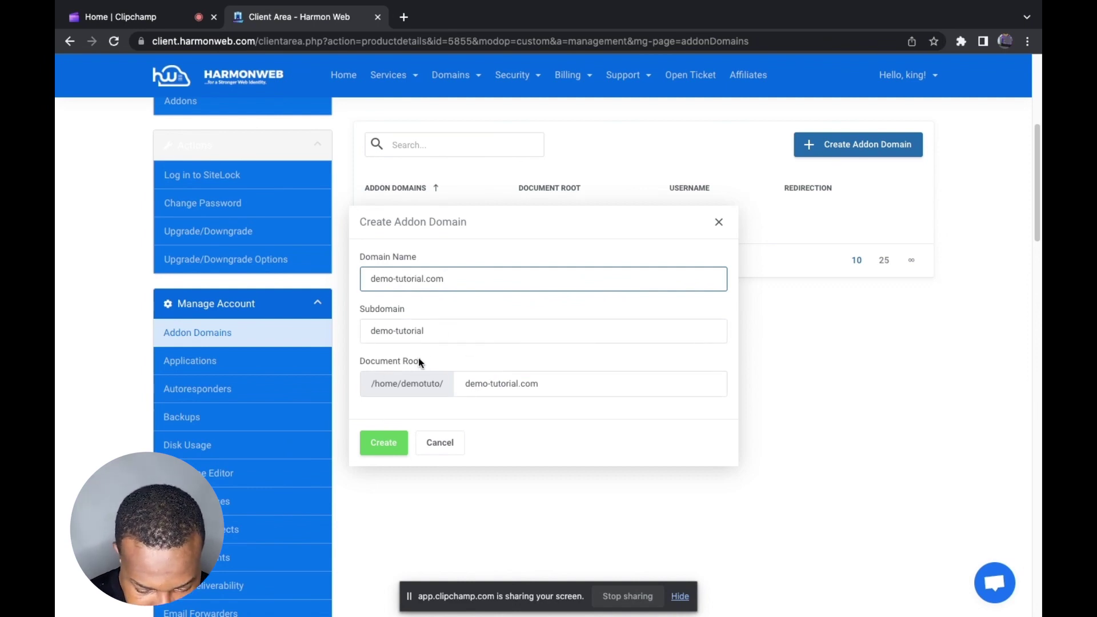
pyautogui.click(389, 451)
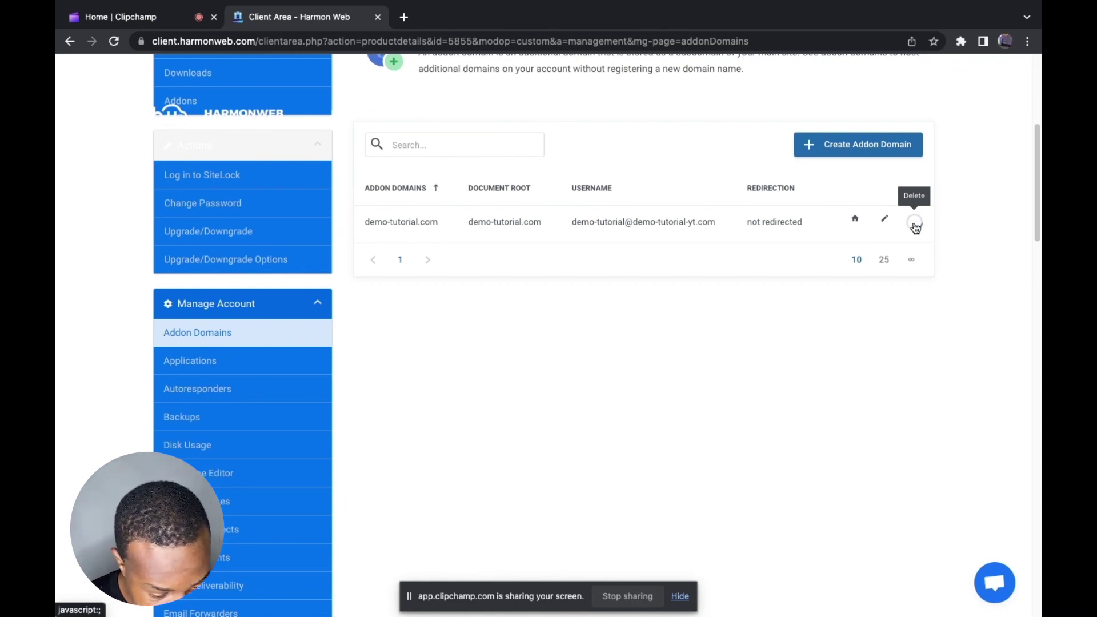
# Delete the demo-tutorial.com addon domain and confirm, leaving the list empty.
pyautogui.click(915, 223)
pyautogui.click(394, 375)
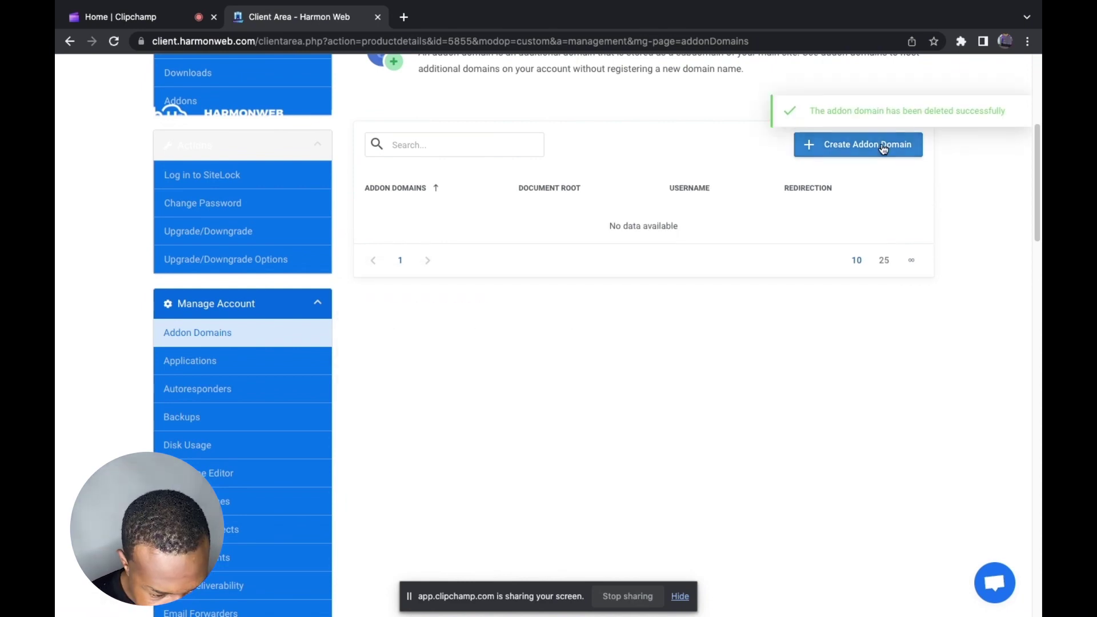
pyautogui.scroll(-10, 351, 327)
pyautogui.scroll(1, 350, 325)
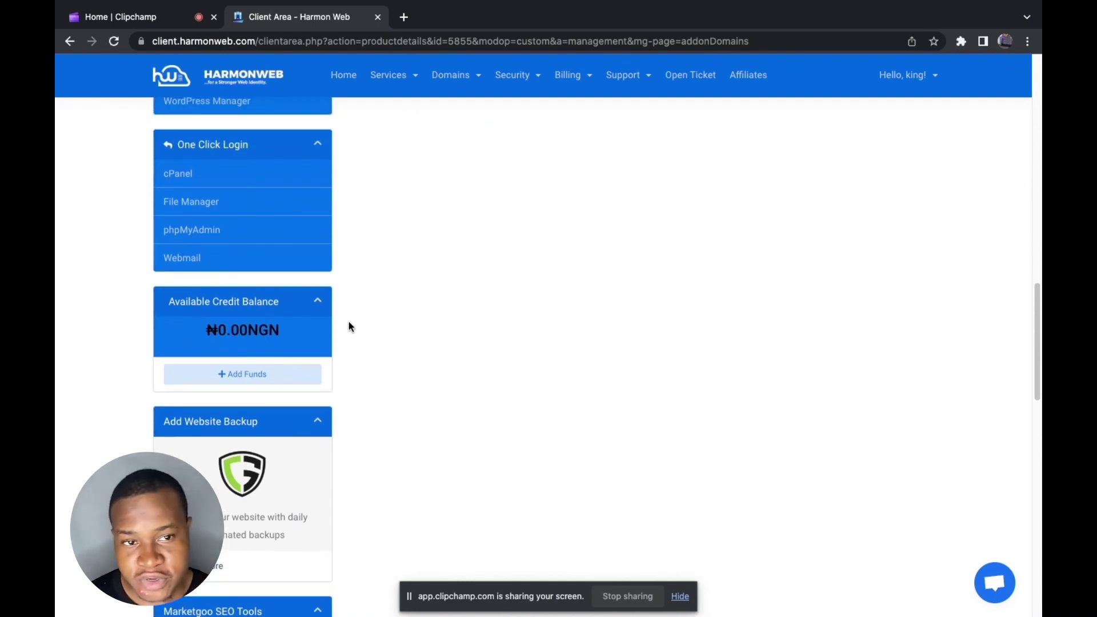
# Log in to cPanel, search 'addon', and open the Domains tool.
pyautogui.click(252, 172)
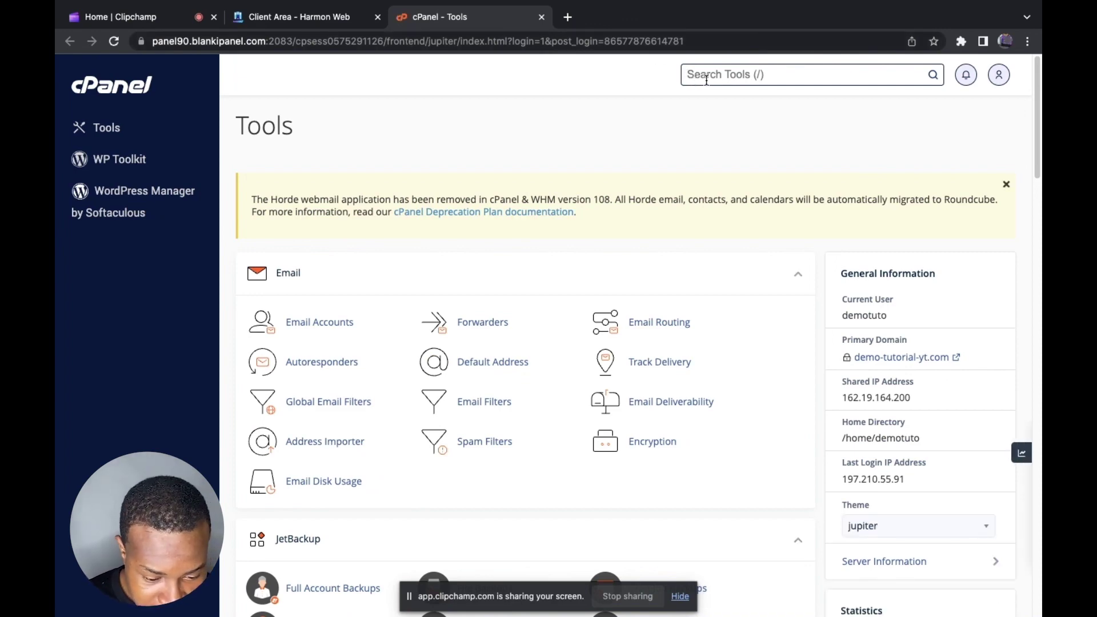
pyautogui.write('addon')
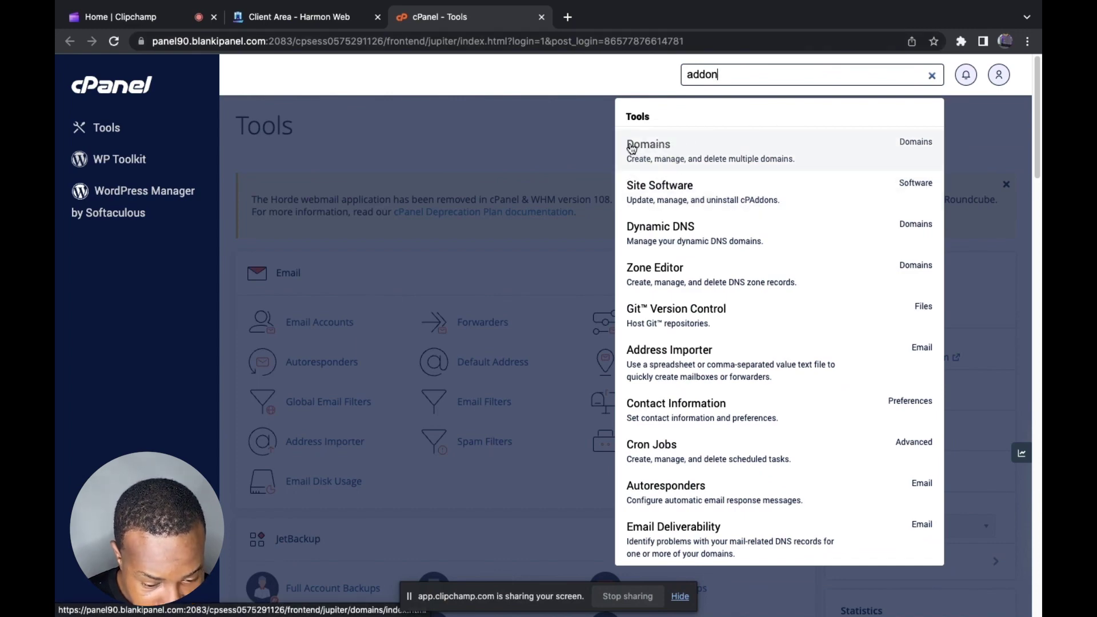
pyautogui.click(661, 150)
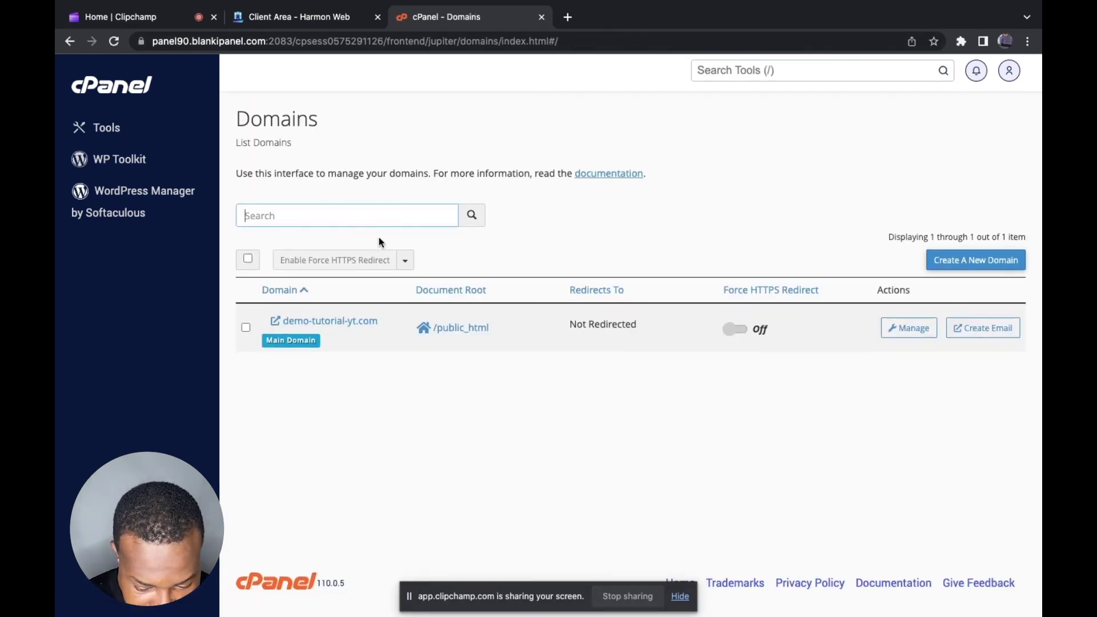
# Fill the new domain form with demo-tutorial.com, leaving Share document root unchecked.
pyautogui.click(979, 263)
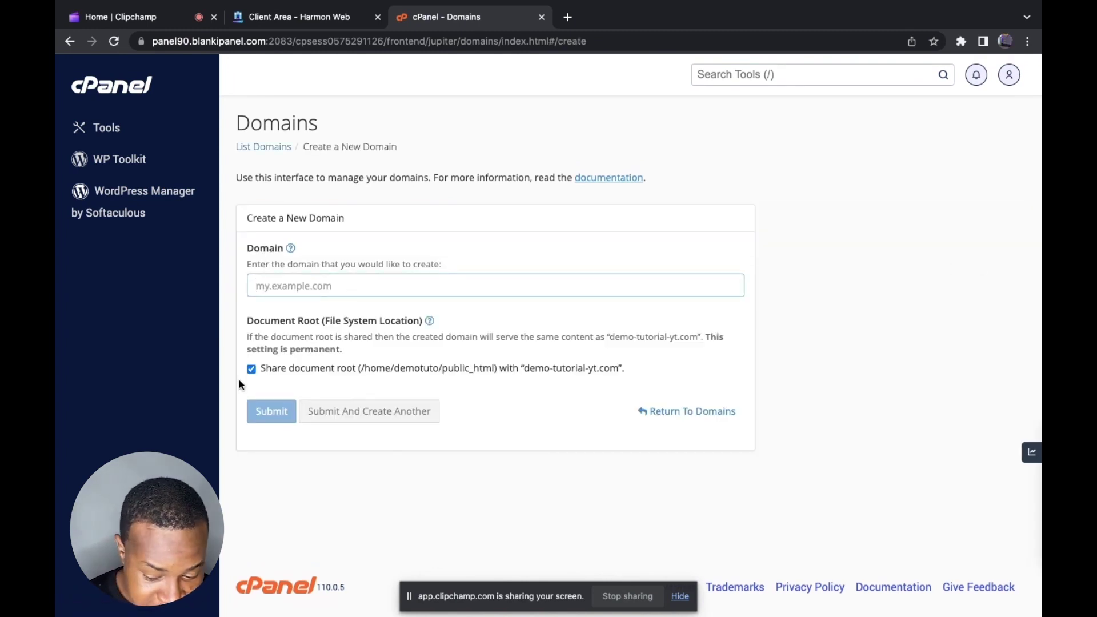
pyautogui.click(252, 372)
pyautogui.click(330, 293)
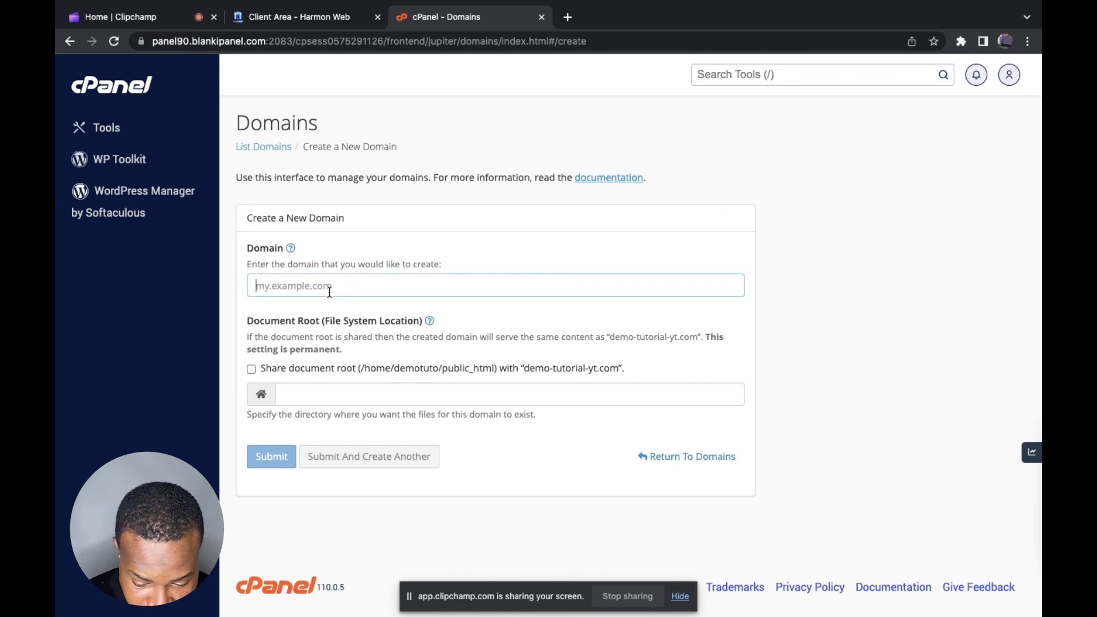
pyautogui.write('de')
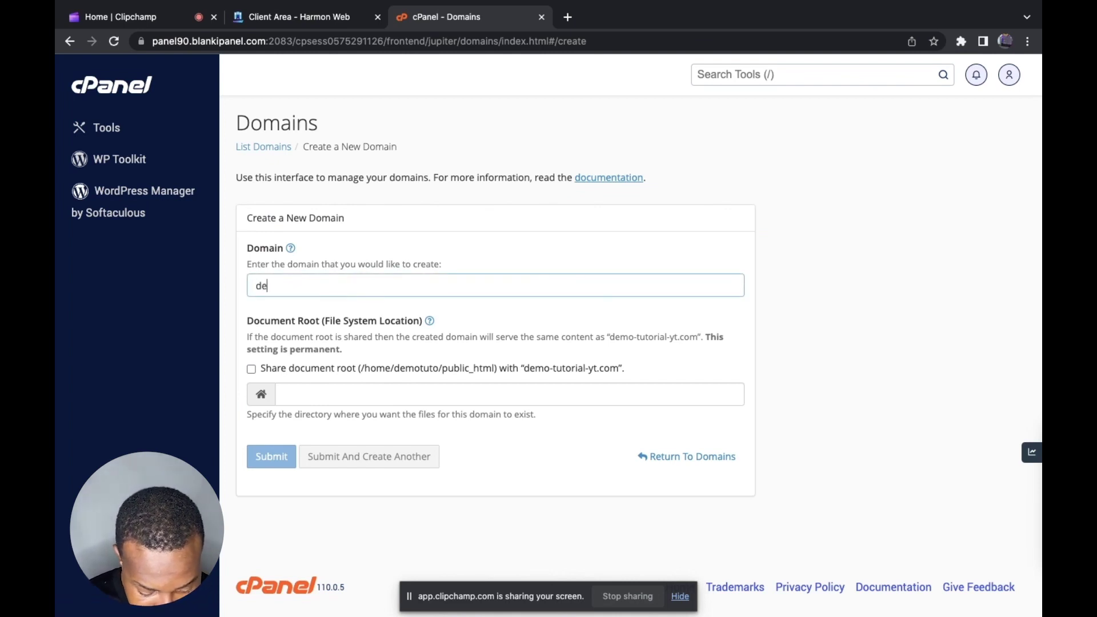
pyautogui.write('mo-tut')
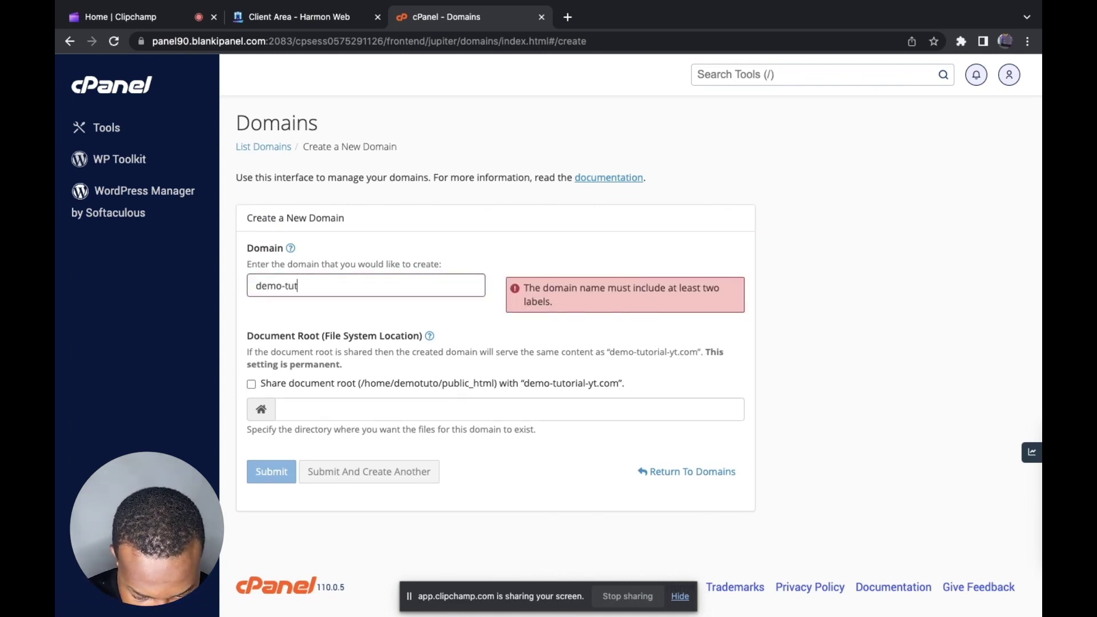
pyautogui.write('orial.com')
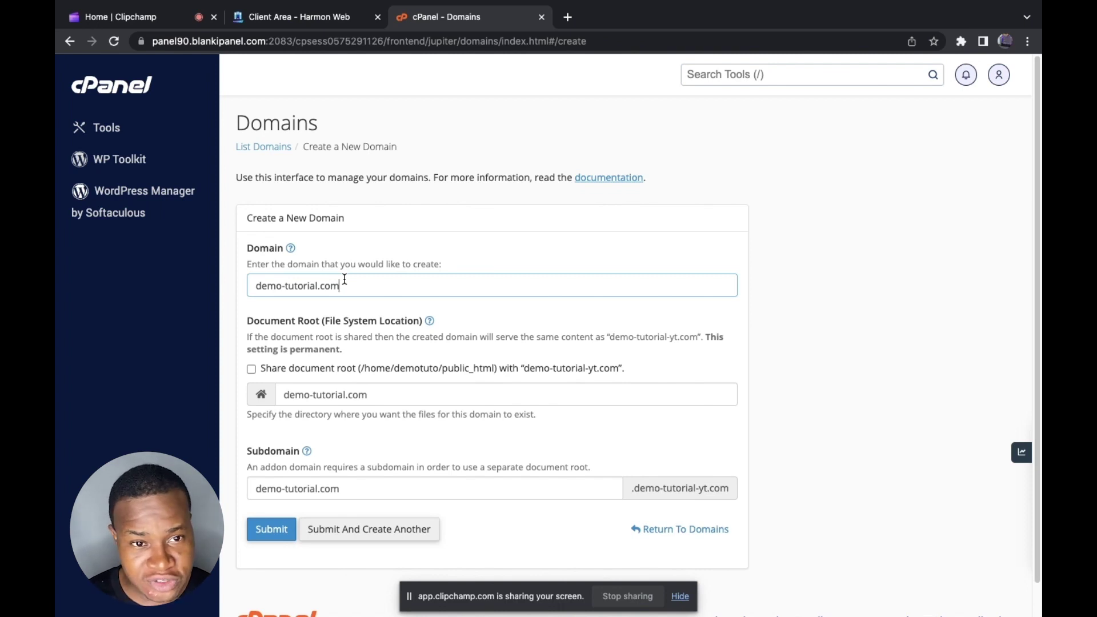
pyautogui.click(252, 369)
pyautogui.click(251, 370)
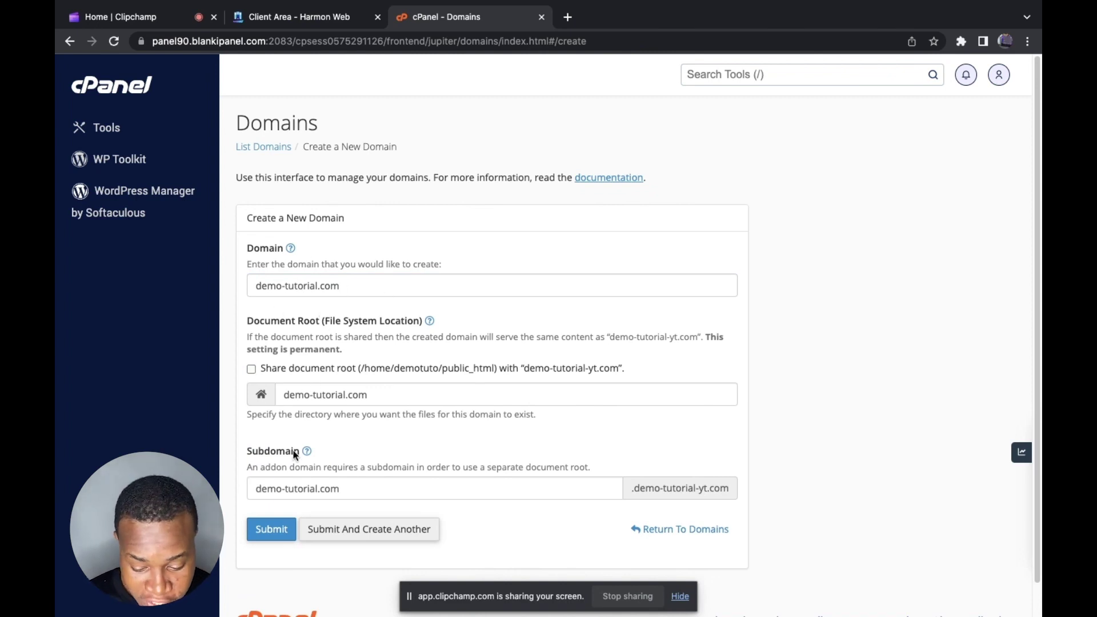
# Submit the form to add demo-tutorial.com with document root /demo-tutorial.com.
pyautogui.click(272, 529)
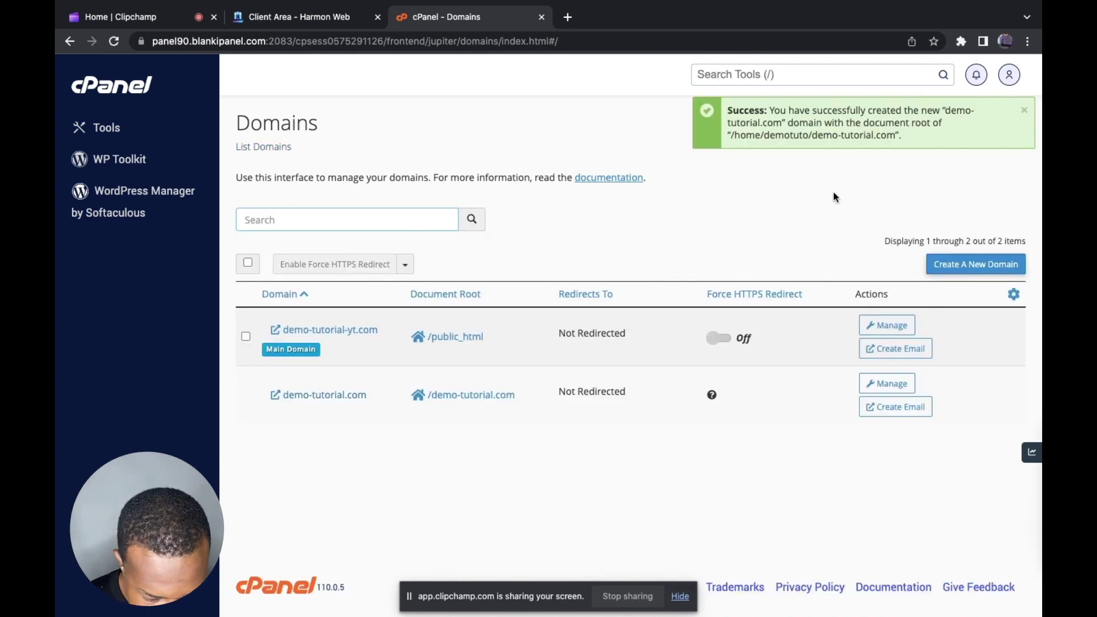